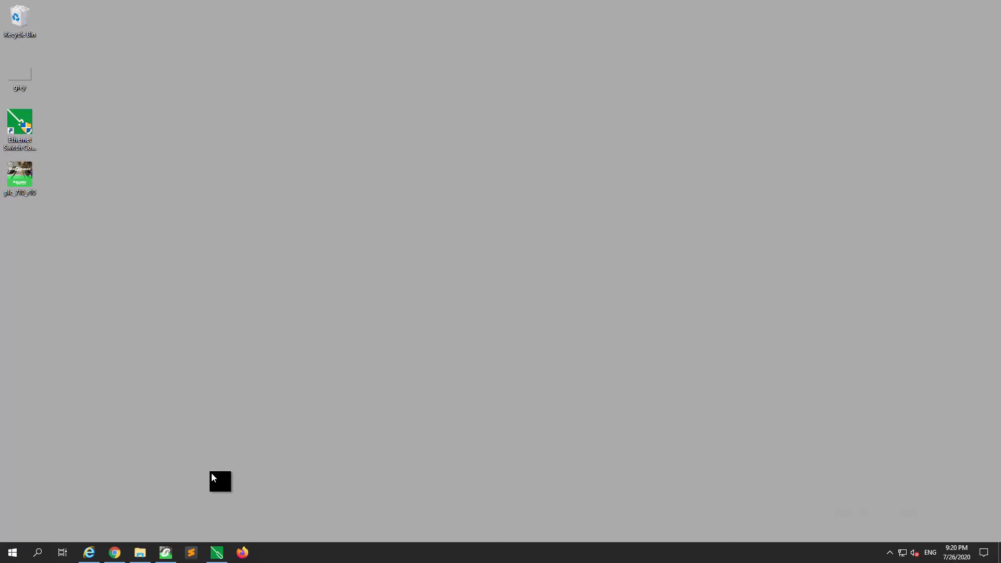
Step: Find and open Server Manager, and dismiss the Windows Admin Center message
click(13, 554)
click(12, 553)
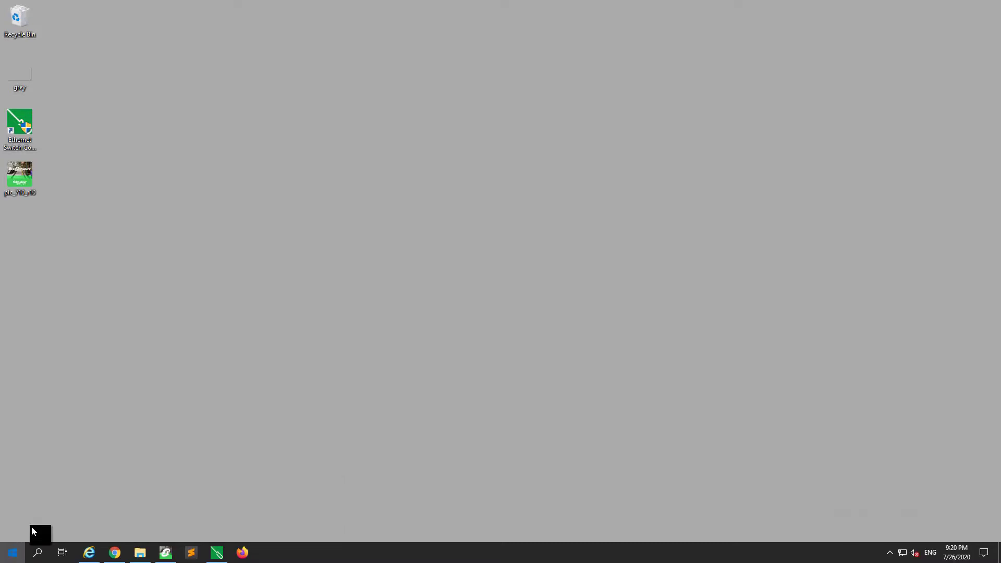
click(13, 553)
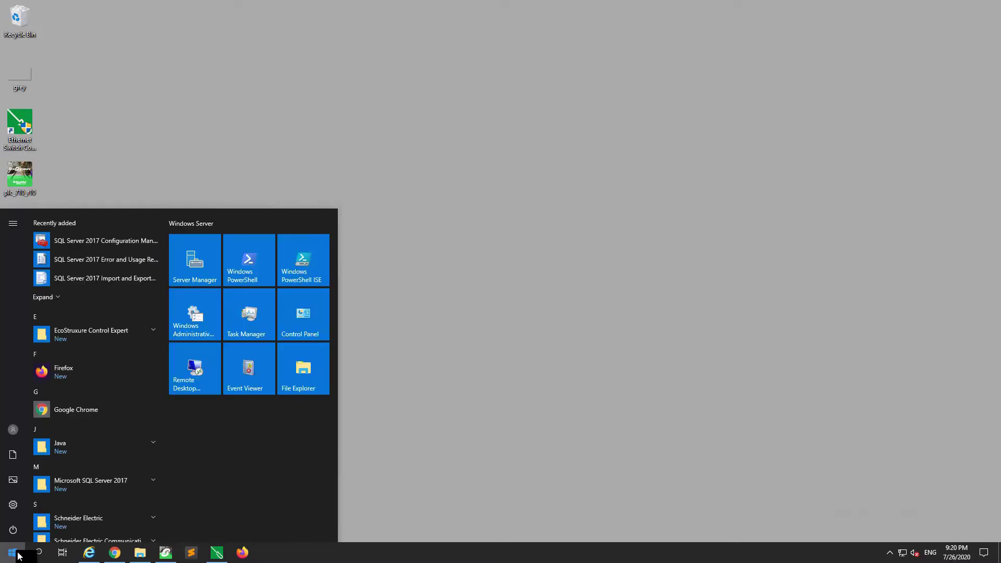
text(server)
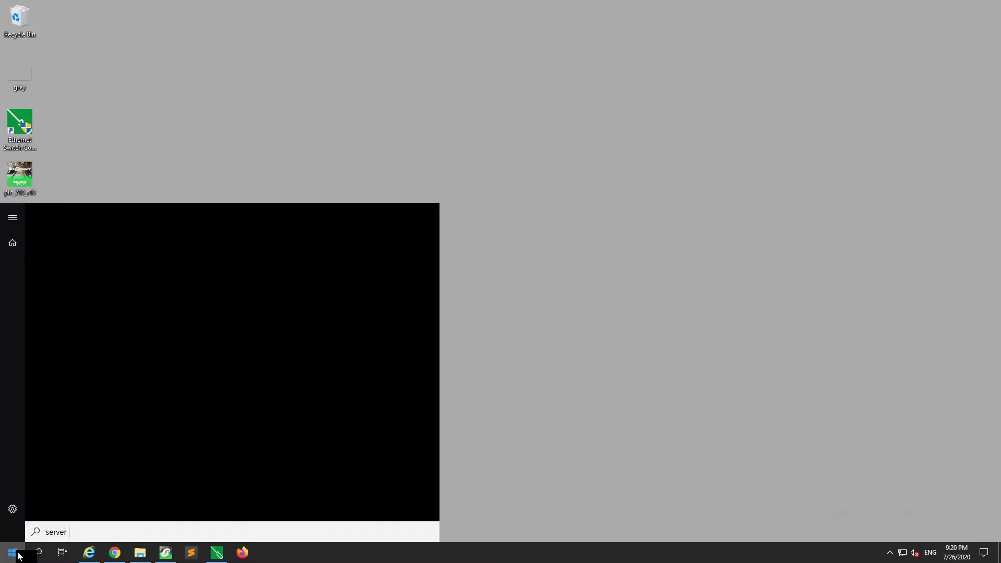
text( manager)
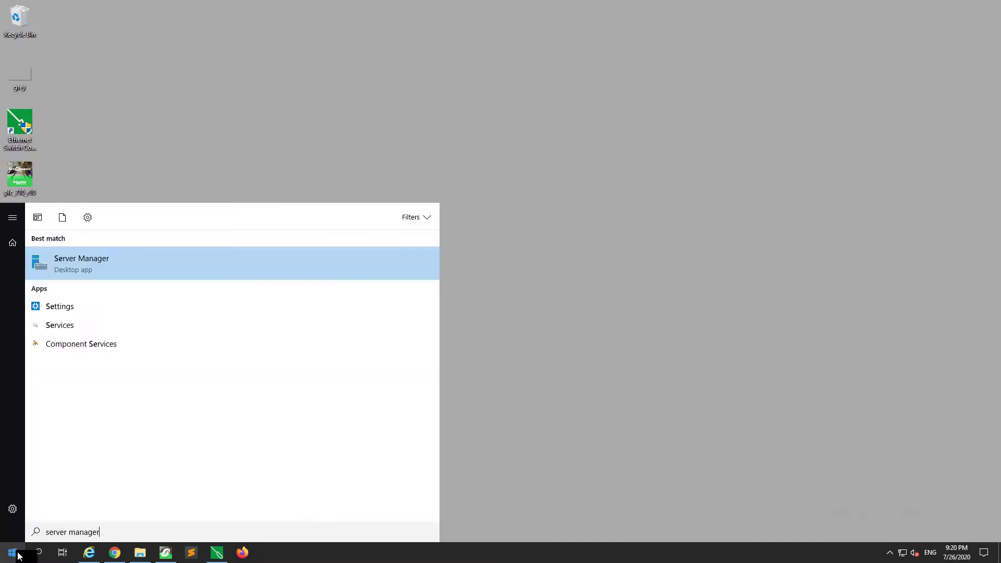
click(95, 261)
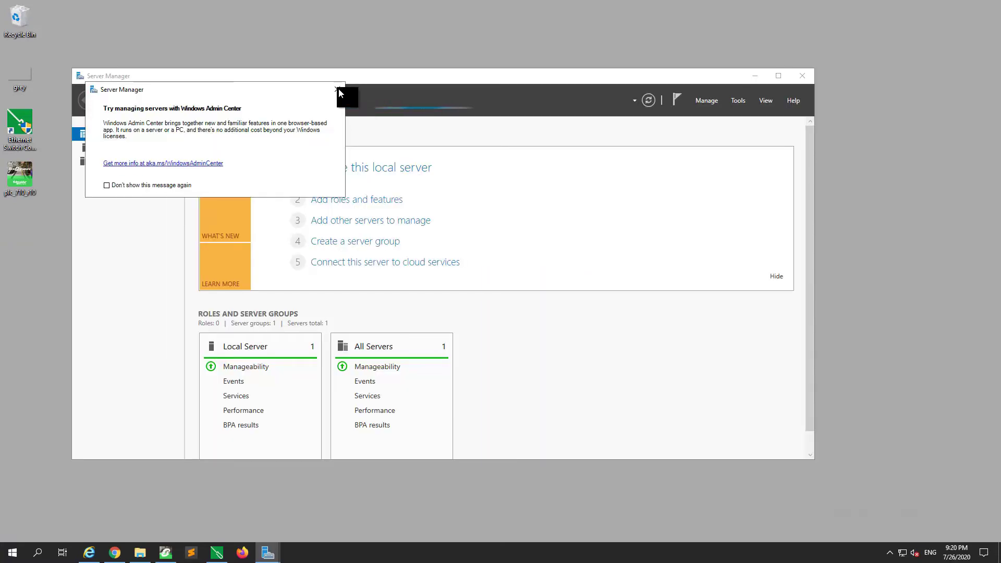
click(338, 90)
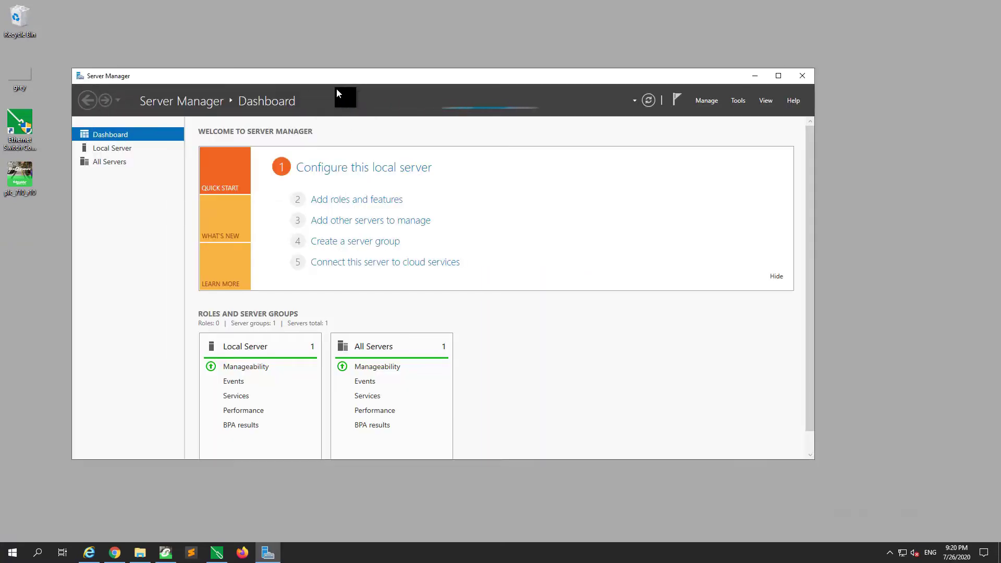
Step: Start adding roles and features, using a role-based or feature-based installation on the Windows Server 2019 machine in the server pool
click(339, 201)
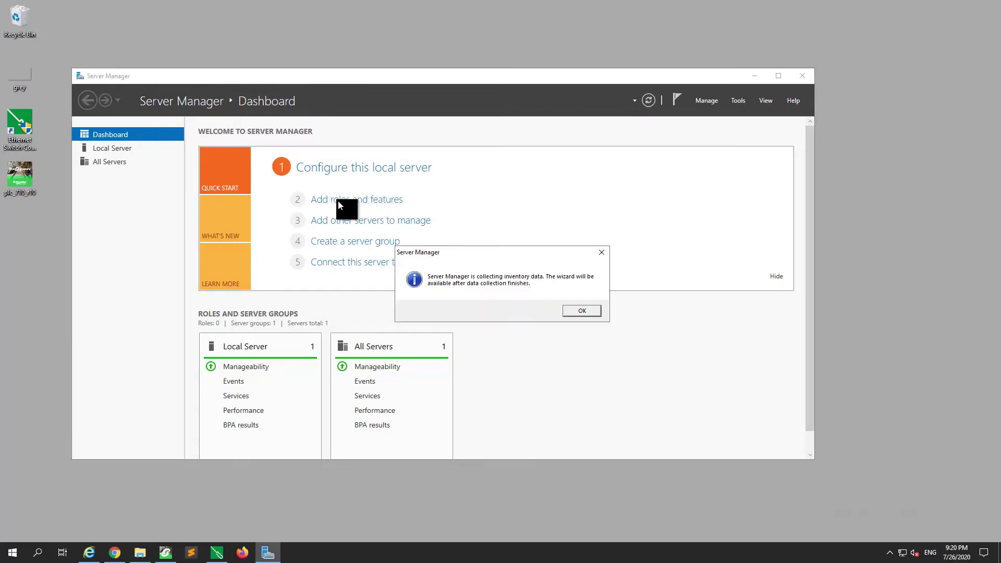
click(582, 311)
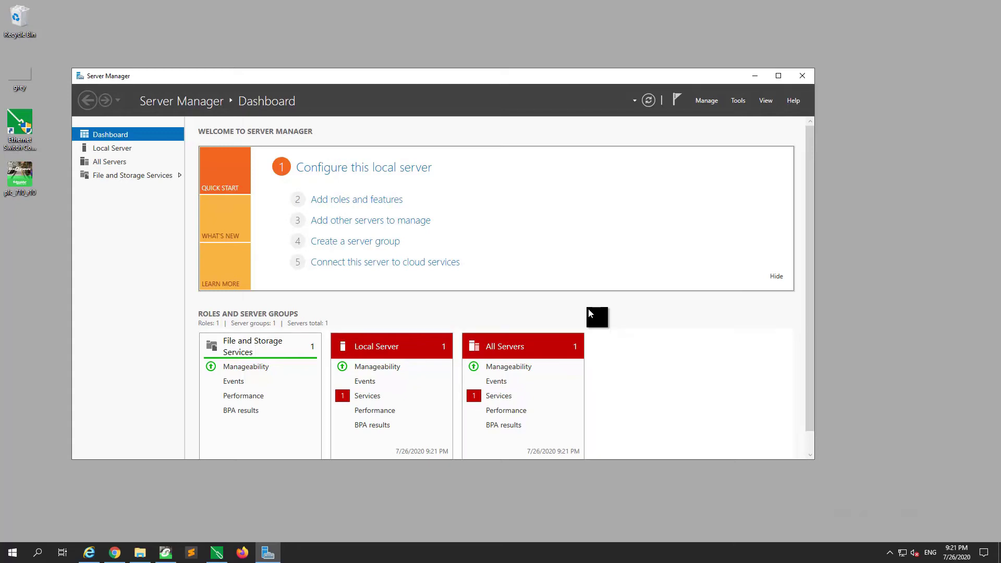
click(387, 204)
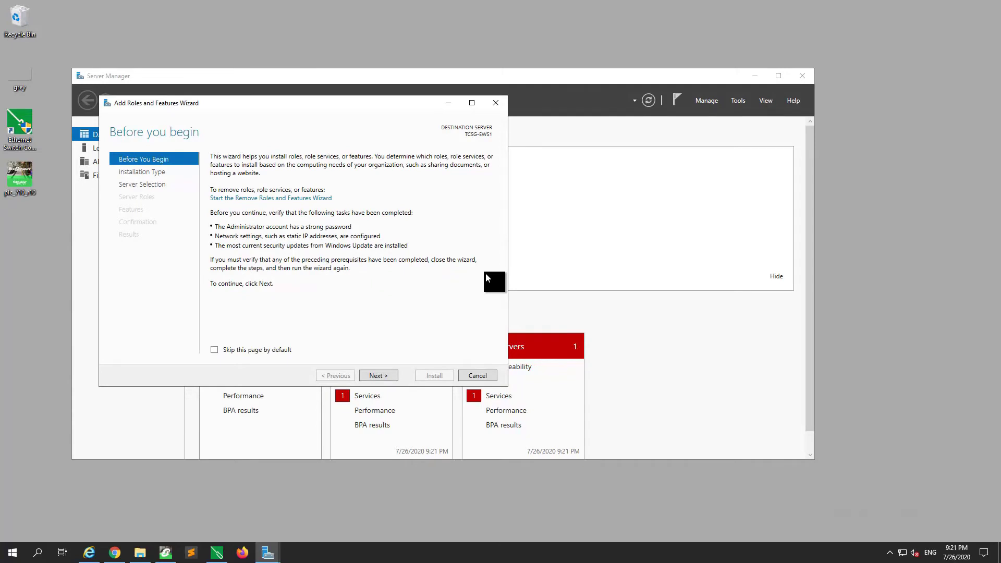
click(381, 374)
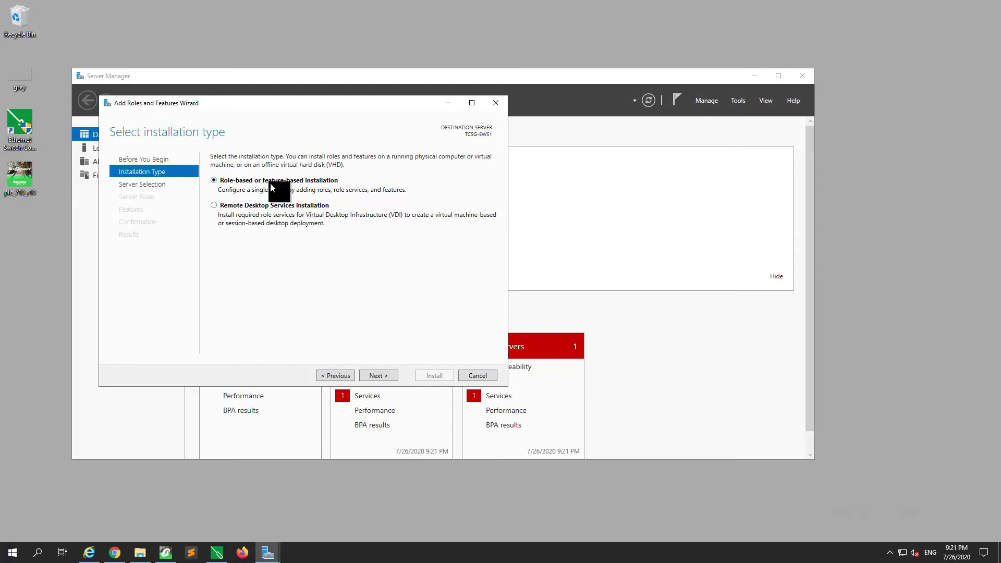
click(383, 374)
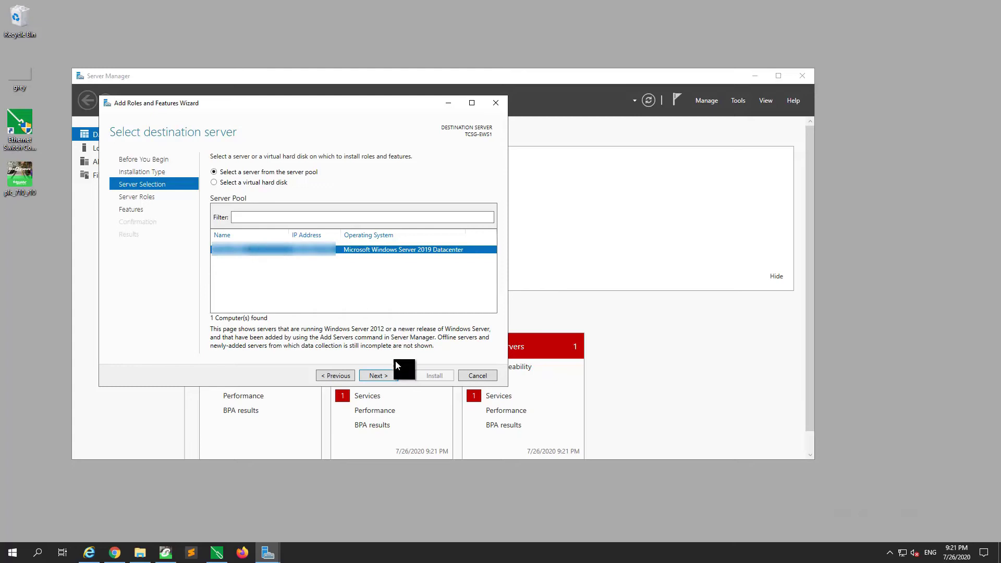
click(387, 376)
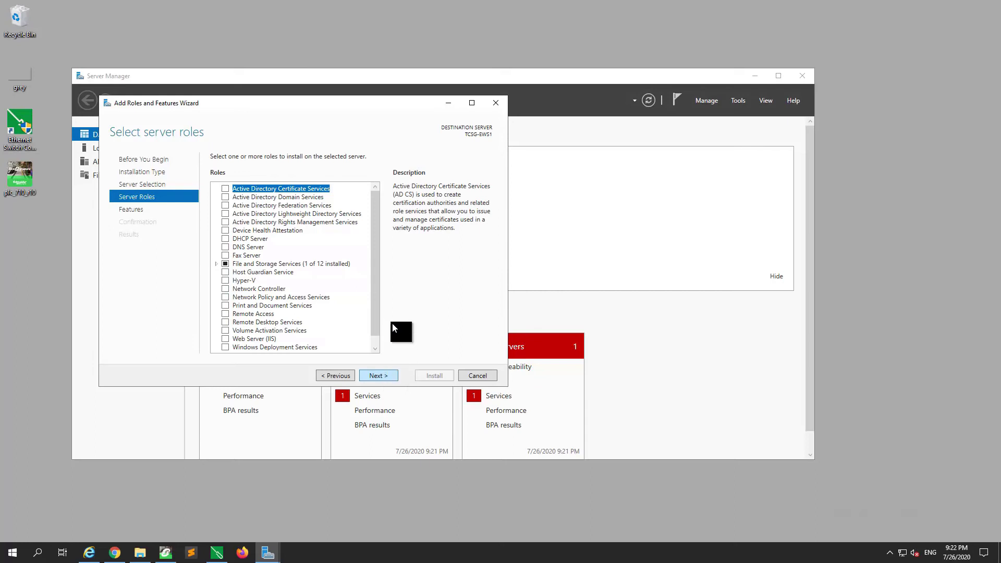
Step: Select the Web Server (IIS) role for installation and include its required management tools
click(226, 339)
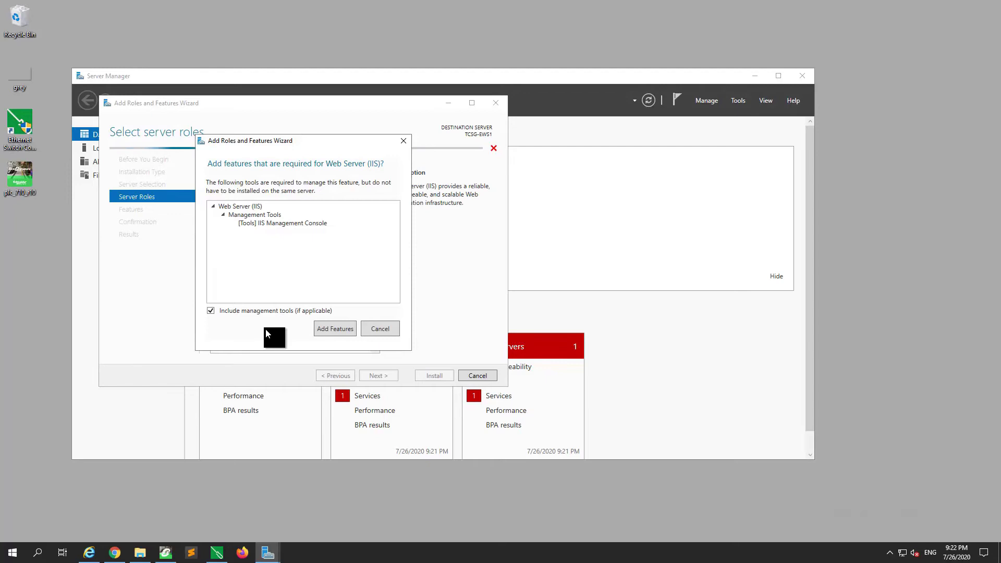
click(335, 329)
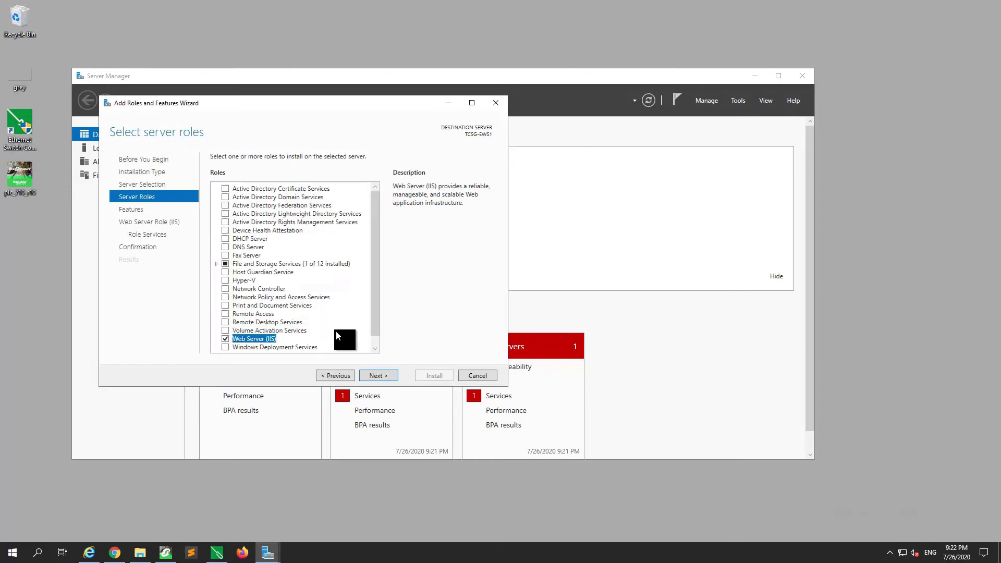
click(392, 373)
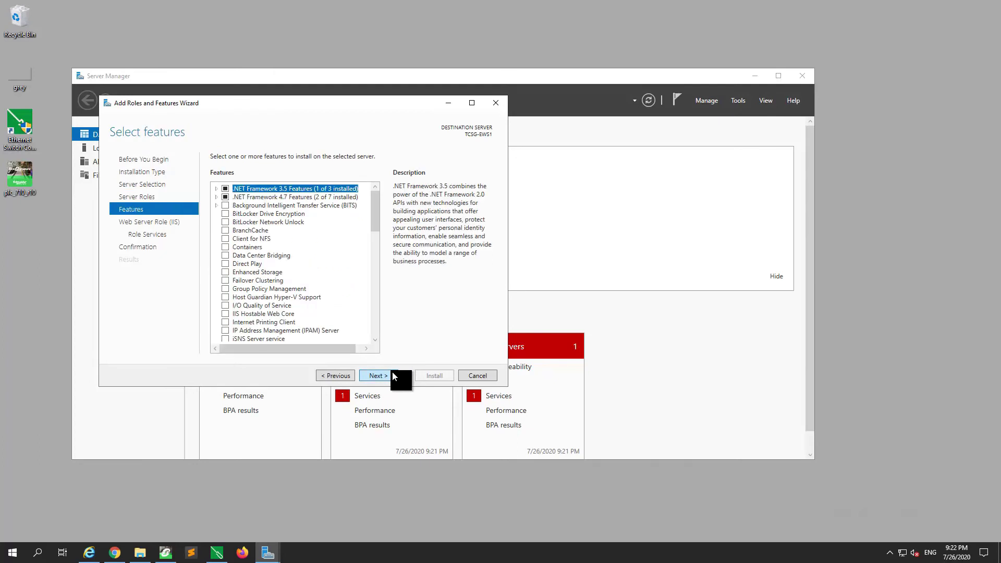
Step: Keep the default features and the default Web Server (IIS) role services, continuing to the installation confirmation
click(388, 373)
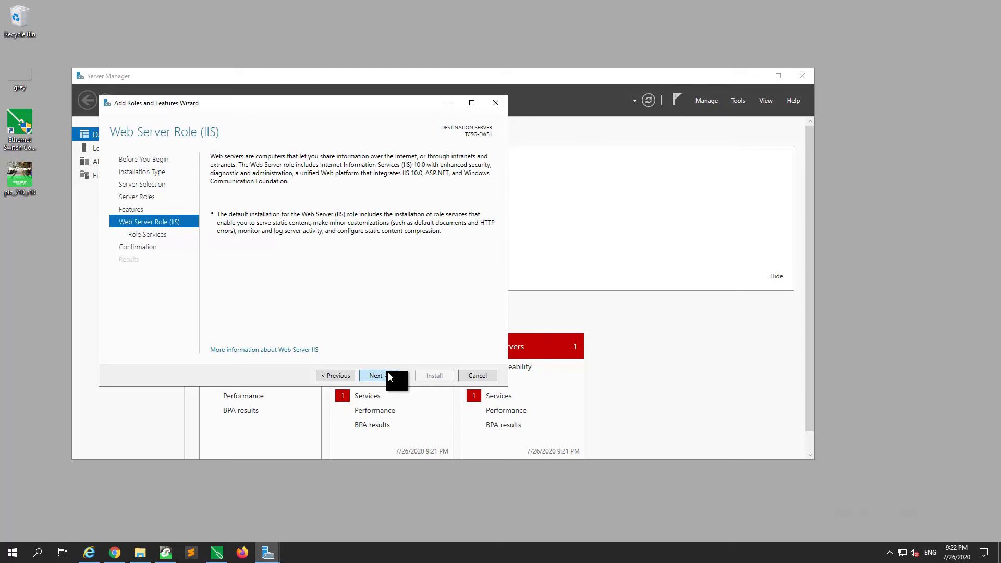
click(388, 376)
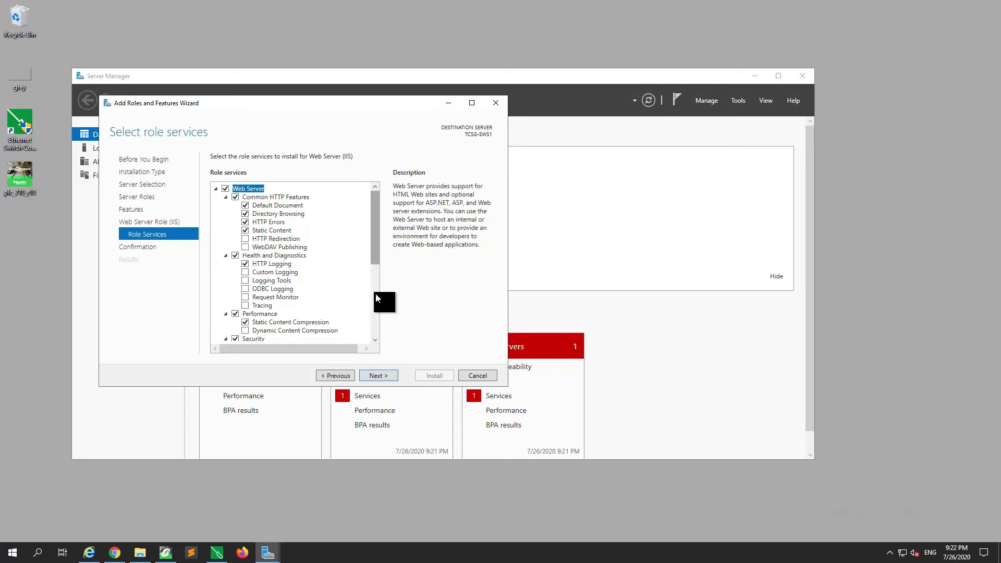
scroll(377, 303, down, 3)
scroll(377, 332, down, 3)
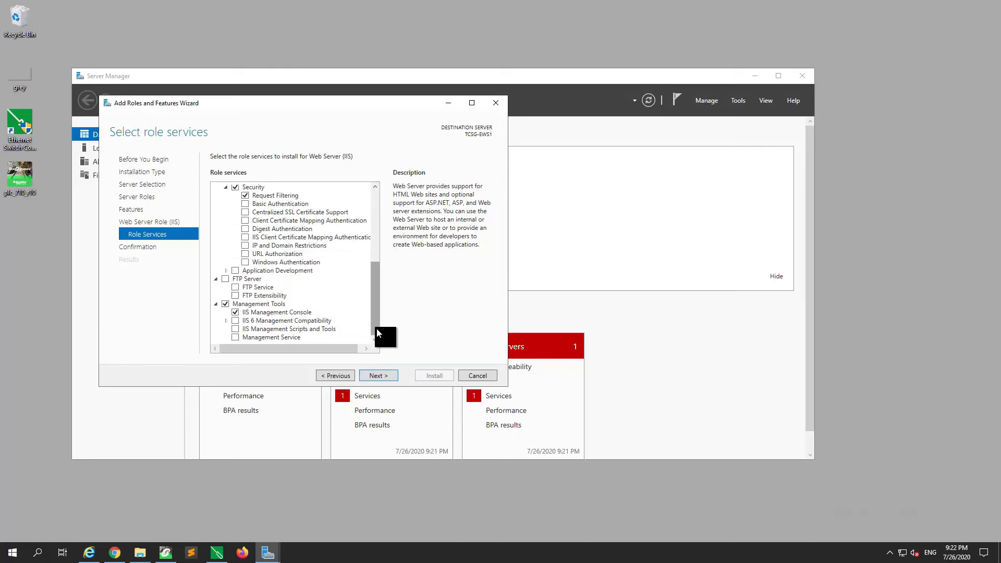
click(377, 376)
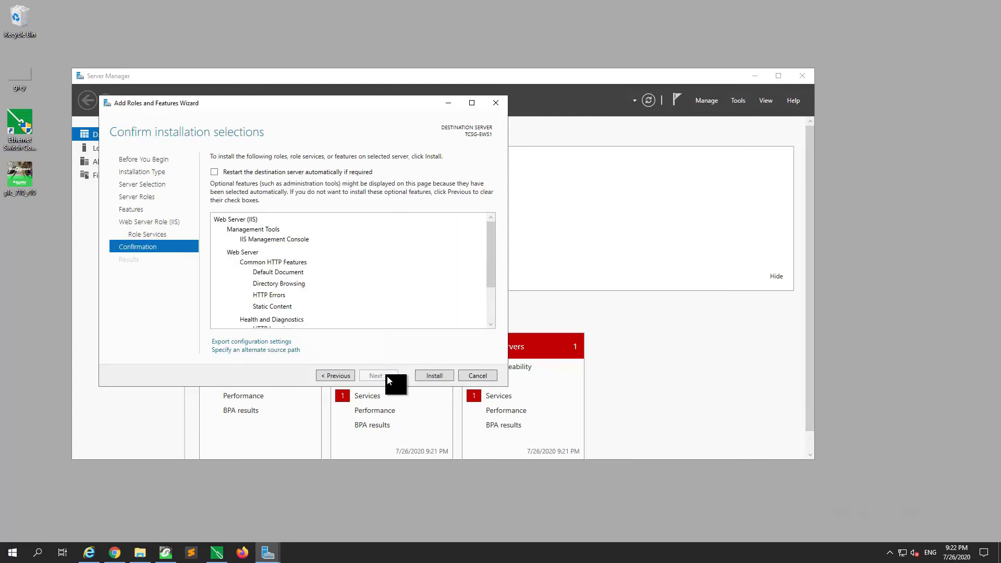
Step: Install the Web Server (IIS) role, and close the wizard and Server Manager once installation is done
click(433, 375)
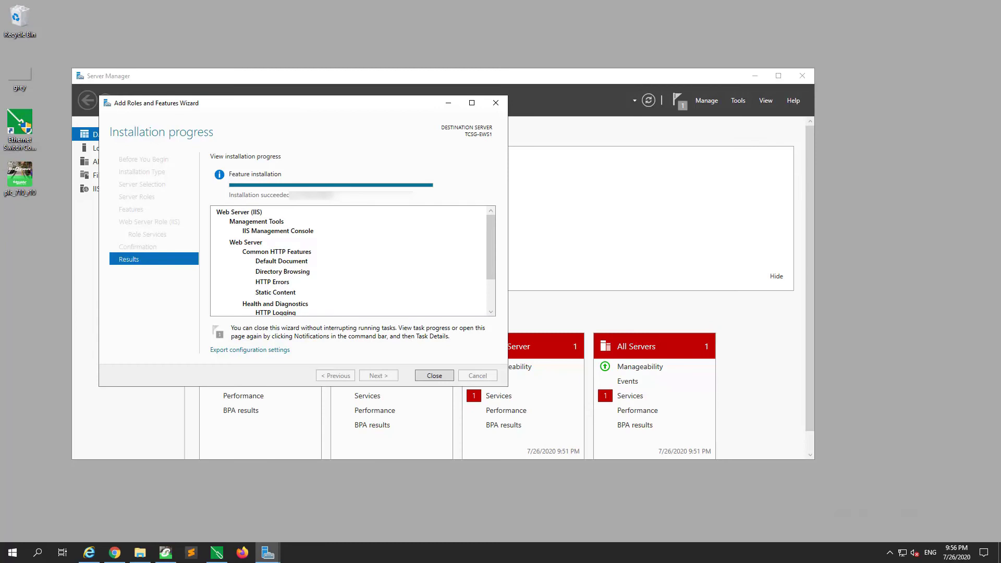
click(441, 375)
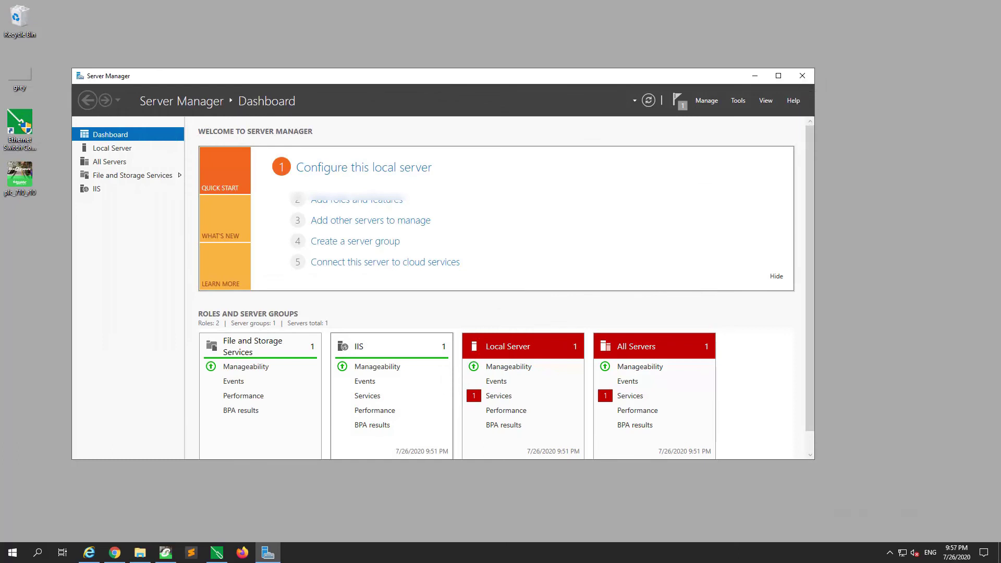
click(803, 76)
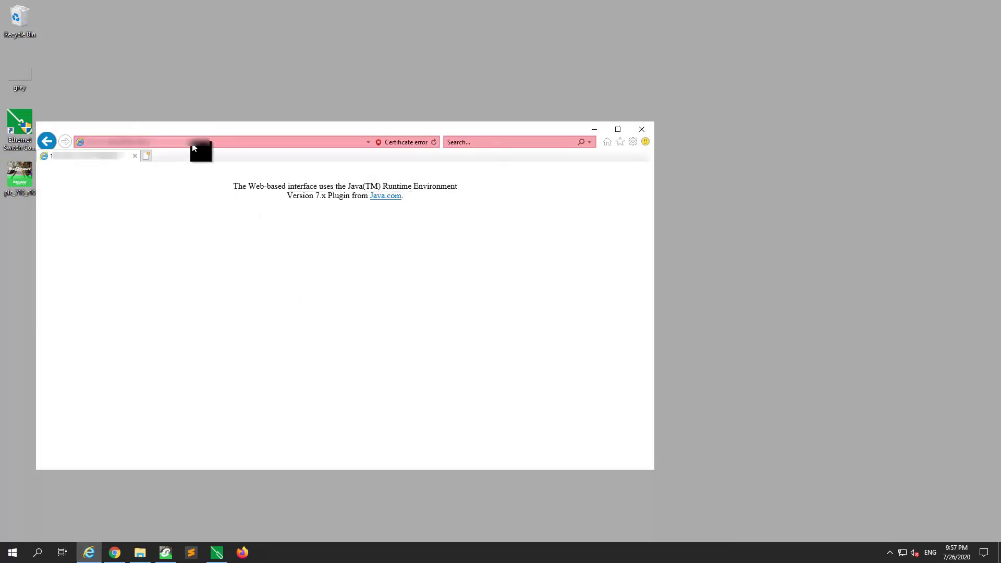
Step: Switch to Internet Explorer and go to 192.168.1.100, agreeing to leave the secure connection
click(193, 146)
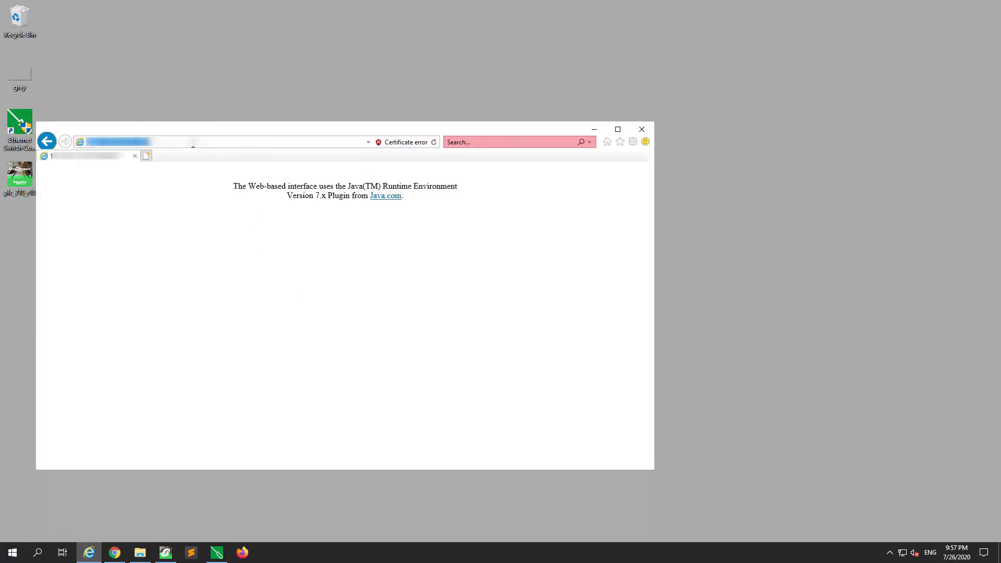
text(1)
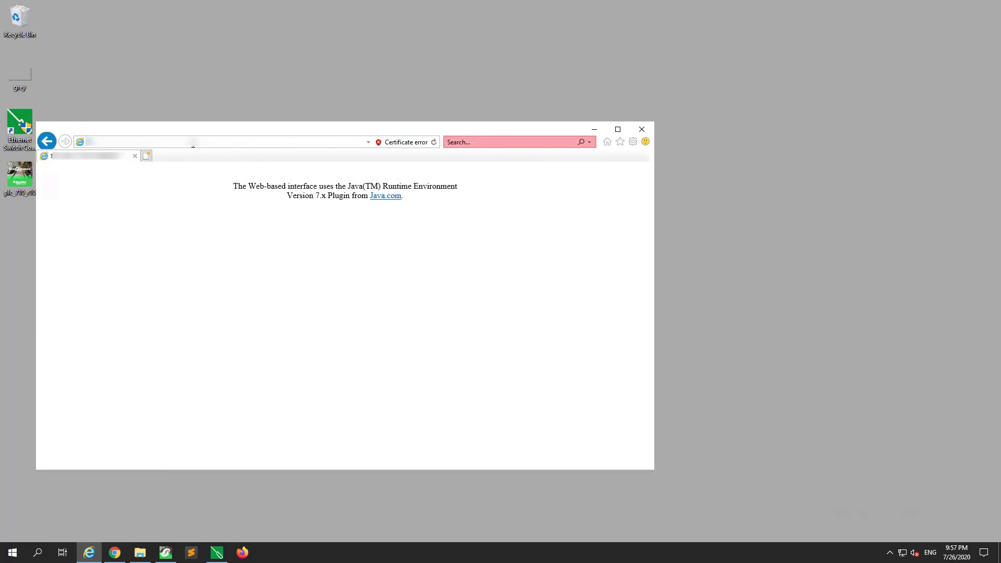
text(92.168)
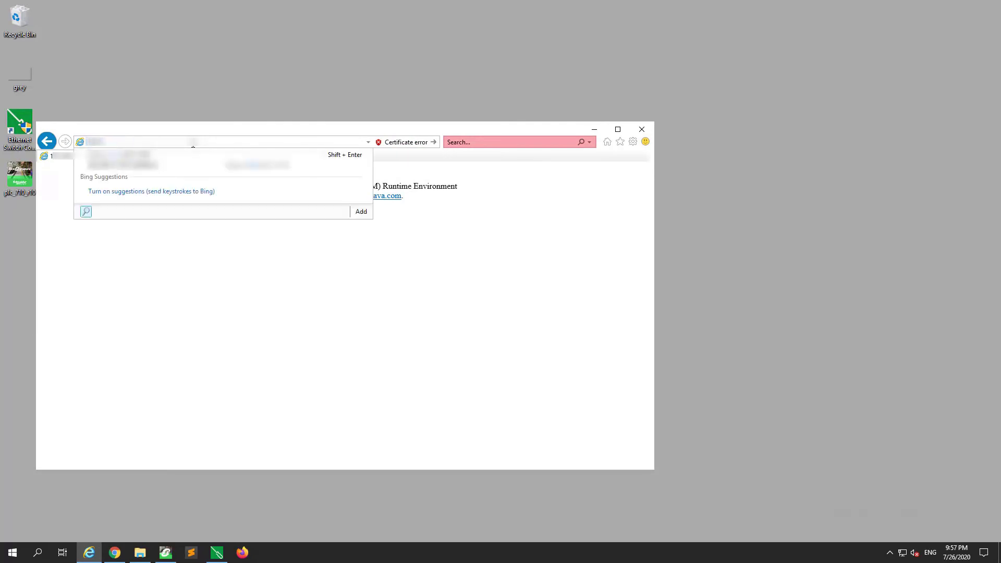
text(.1.100)
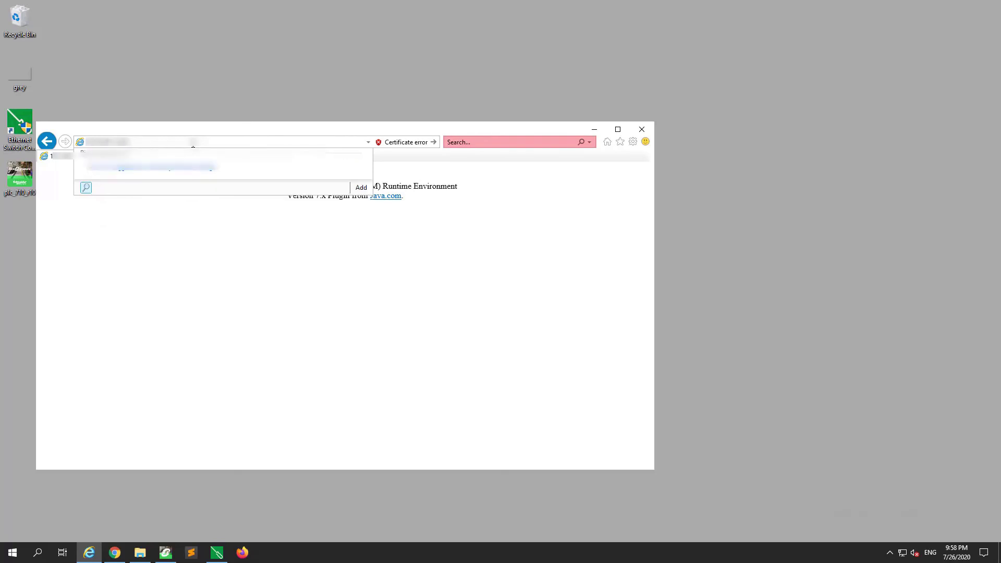
key(Return)
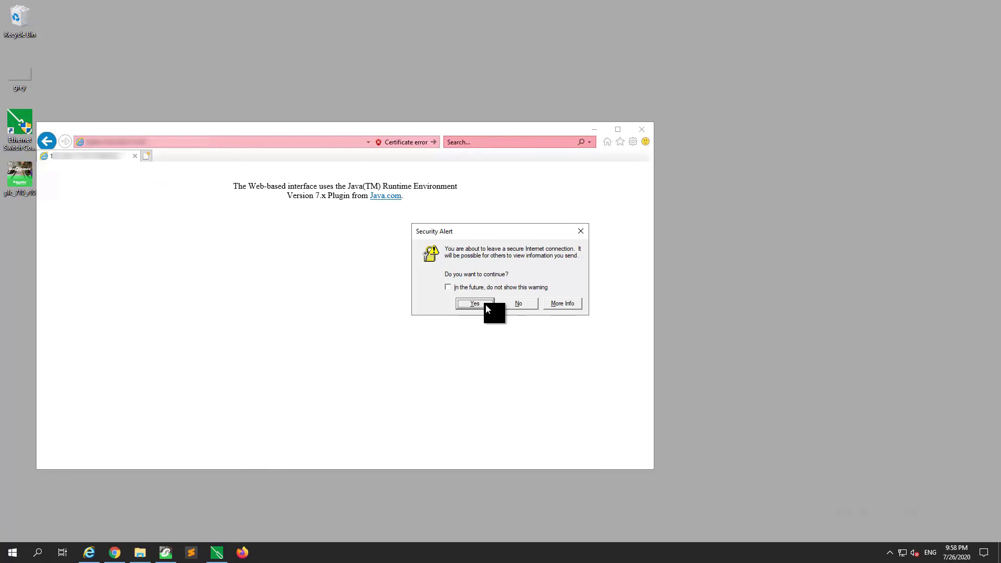
click(486, 307)
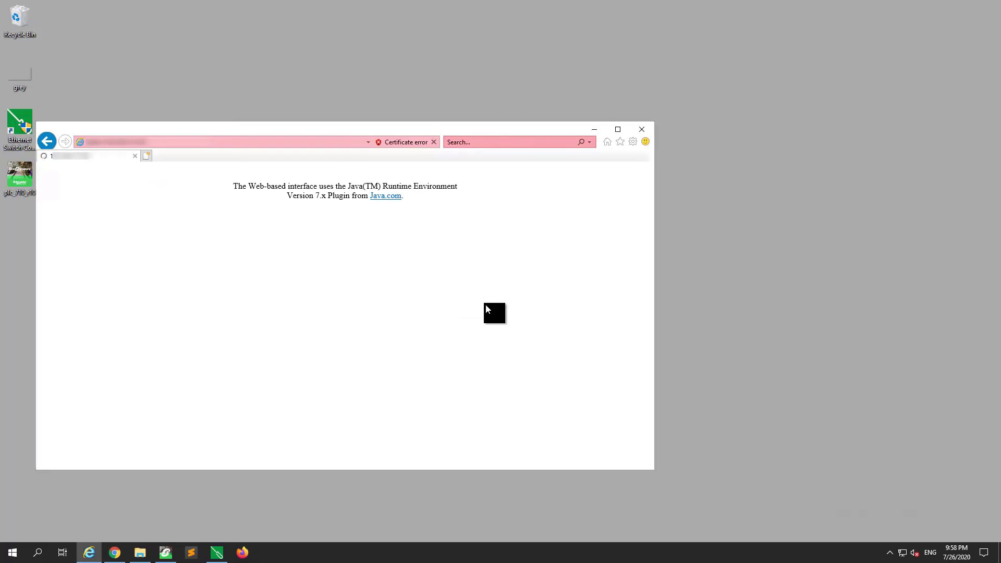